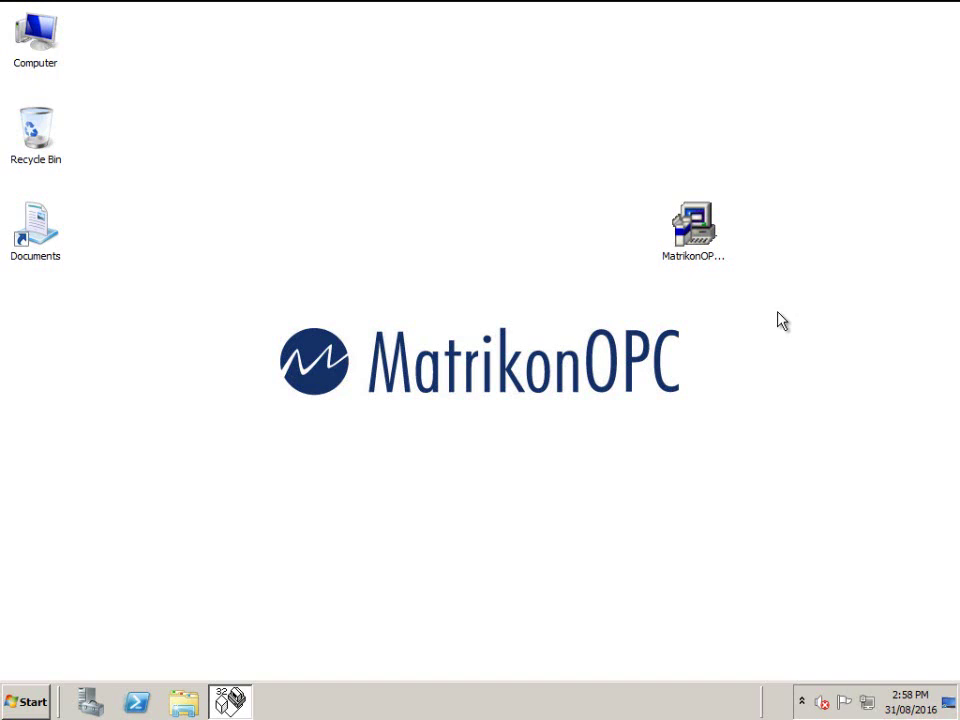
# Step: Launch the Modbus server installer and install the missing prerequisite
pyautogui.click(688, 238)
pyautogui.doubleClick(688, 238)
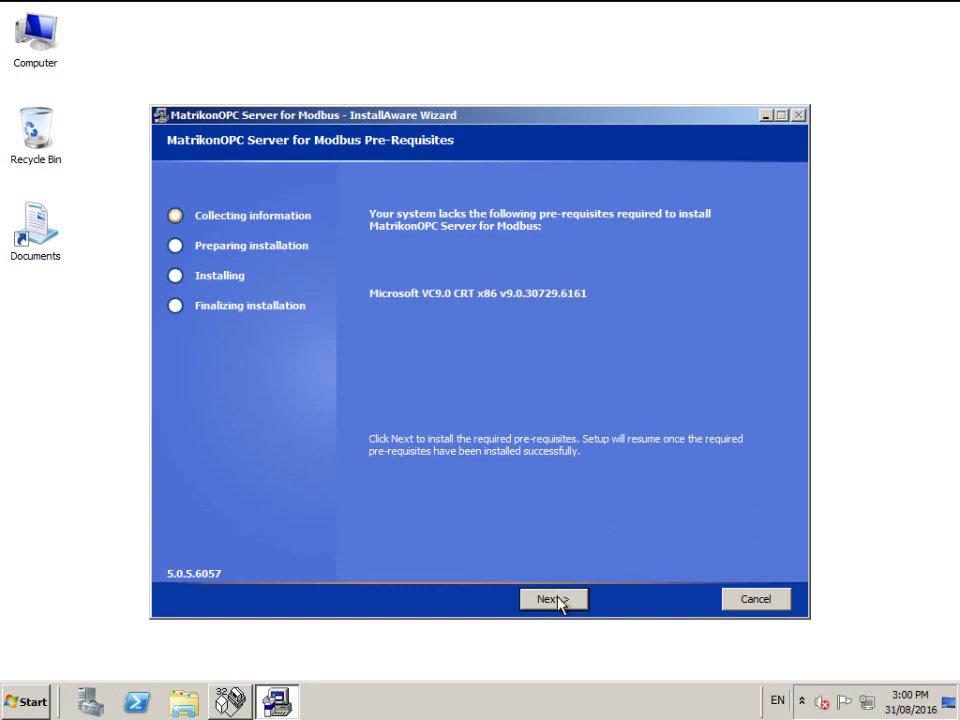
pyautogui.click(558, 601)
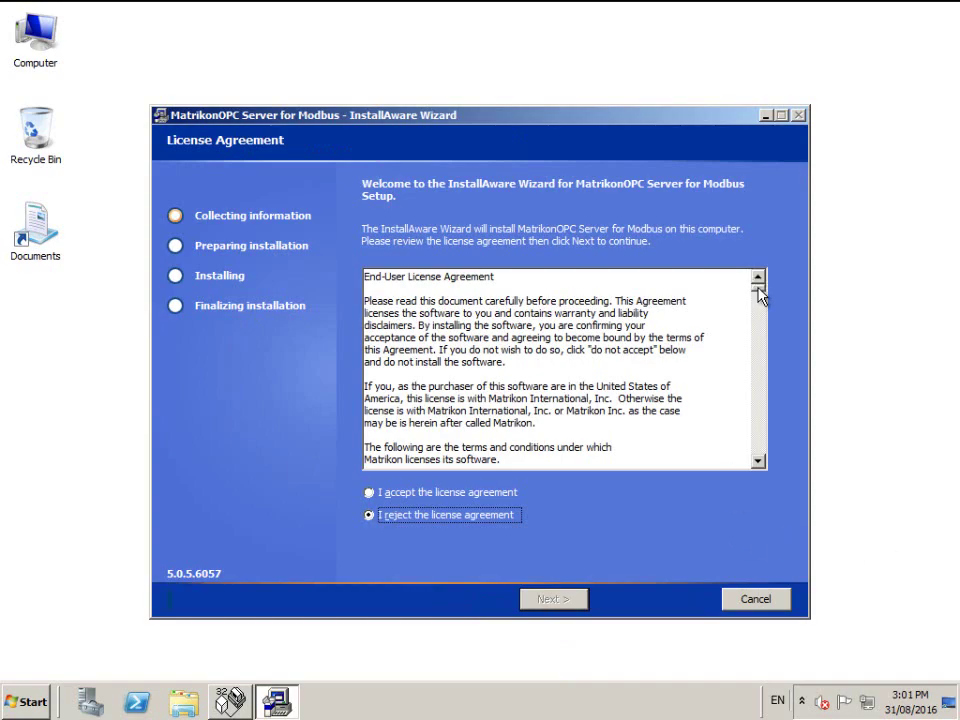
# Step: Accept the license agreement and continue to the Setup Type page
pyautogui.moveTo(760, 295); pyautogui.dragTo(754, 456)
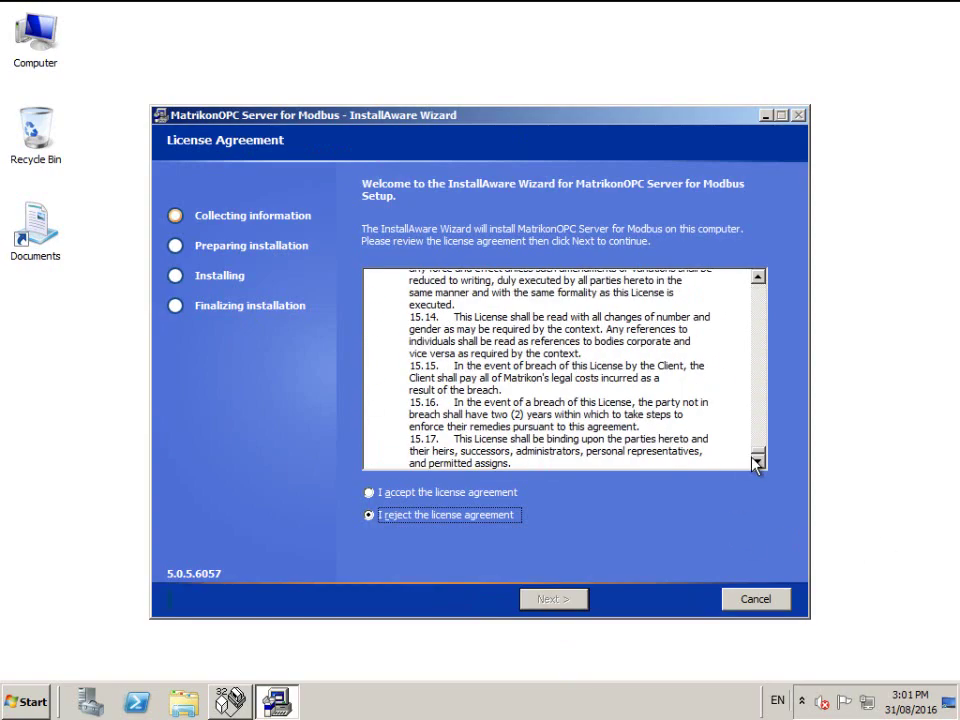
pyautogui.click(429, 491)
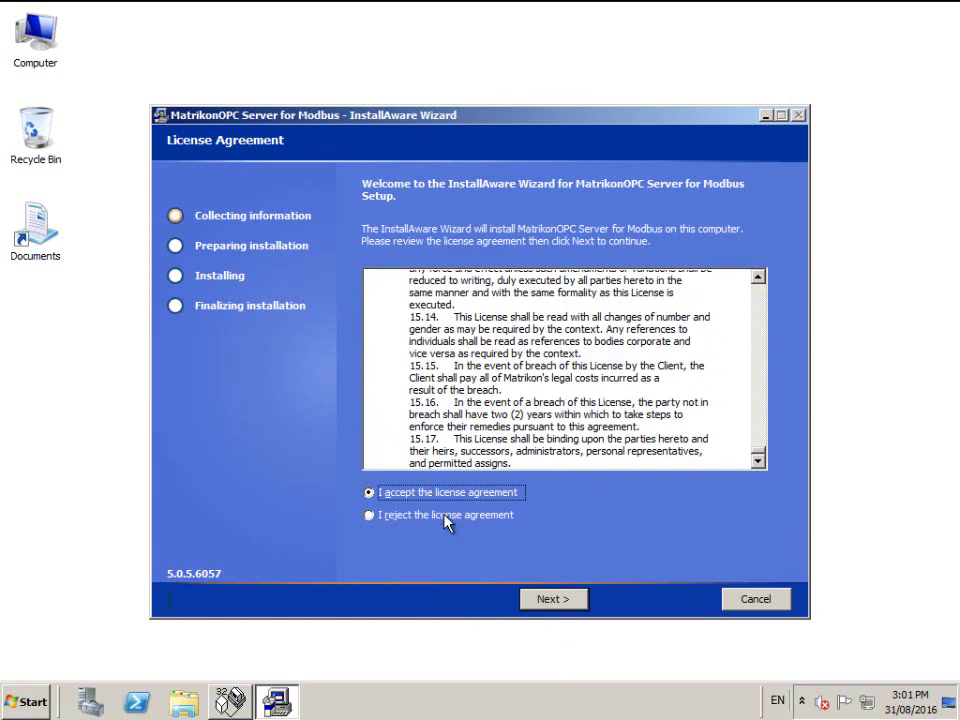
pyautogui.click(553, 597)
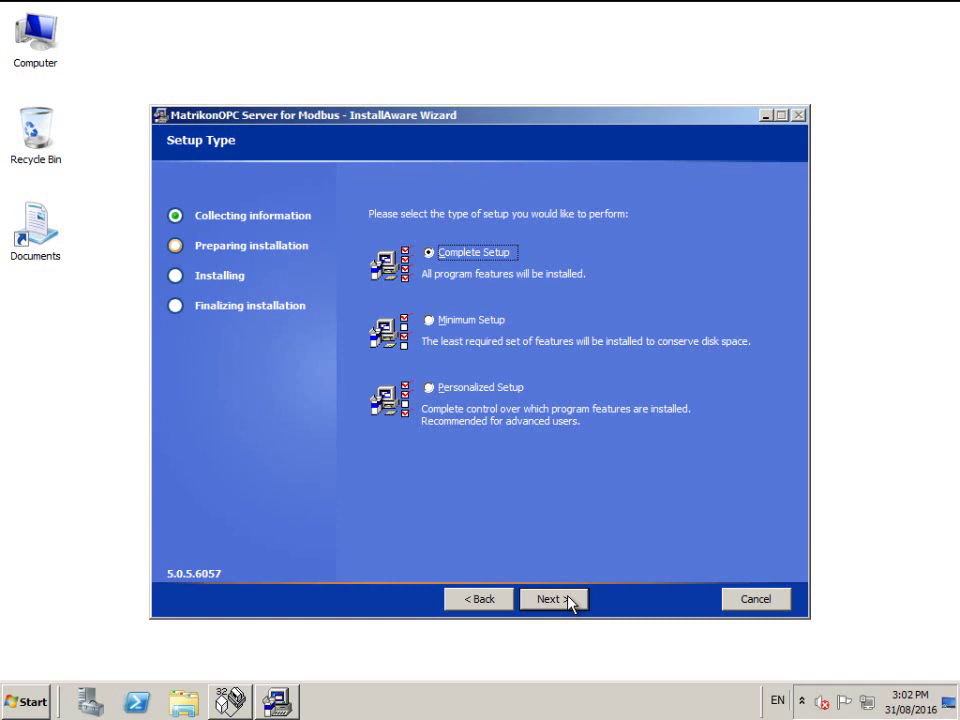
# Step: Keep Complete setup, the default folder, Start Menu group, password and 30-day evaluation license
pyautogui.click(552, 599)
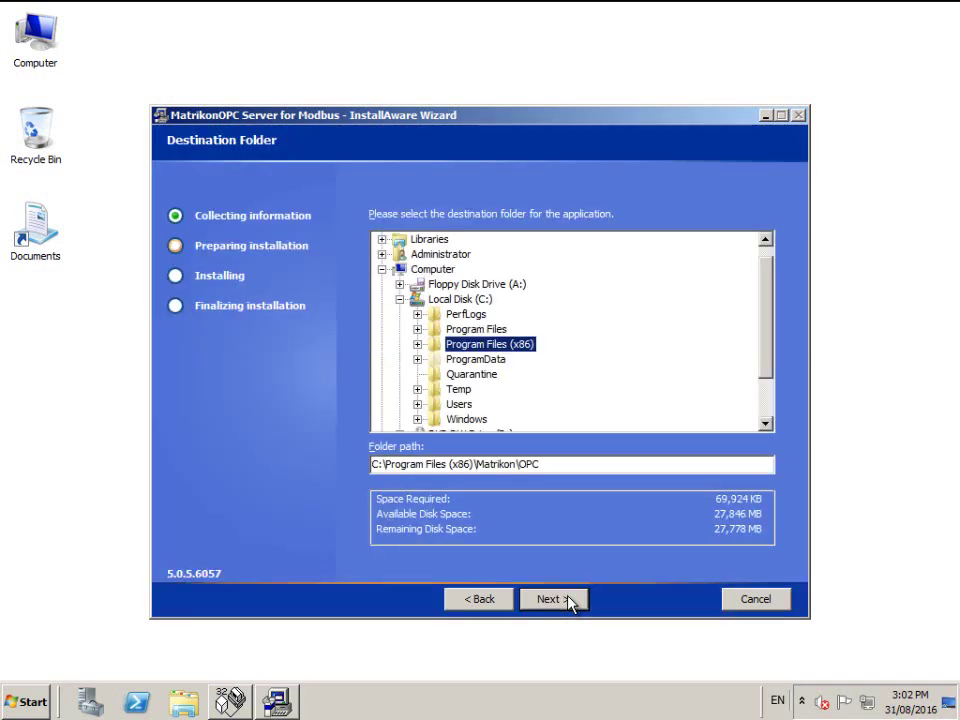
pyautogui.click(569, 600)
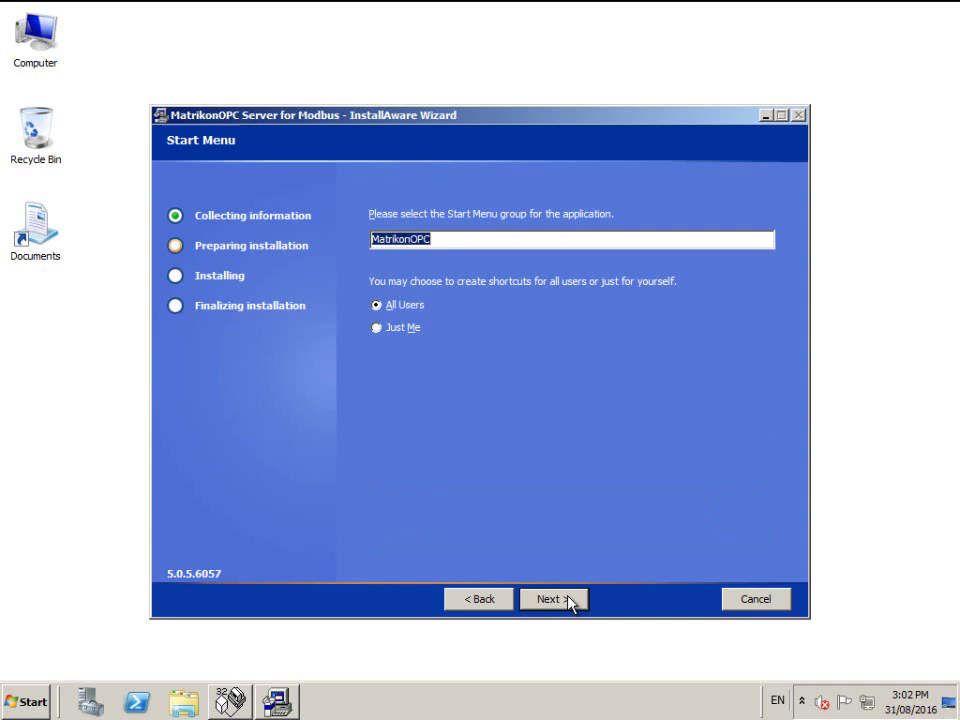
pyautogui.click(550, 599)
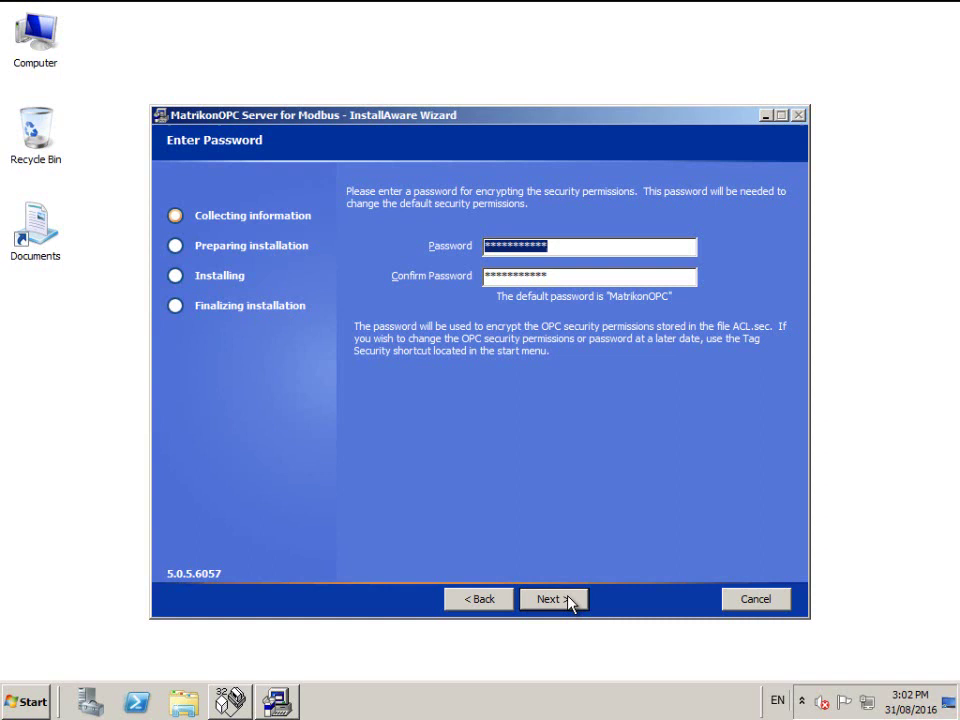
pyautogui.click(568, 598)
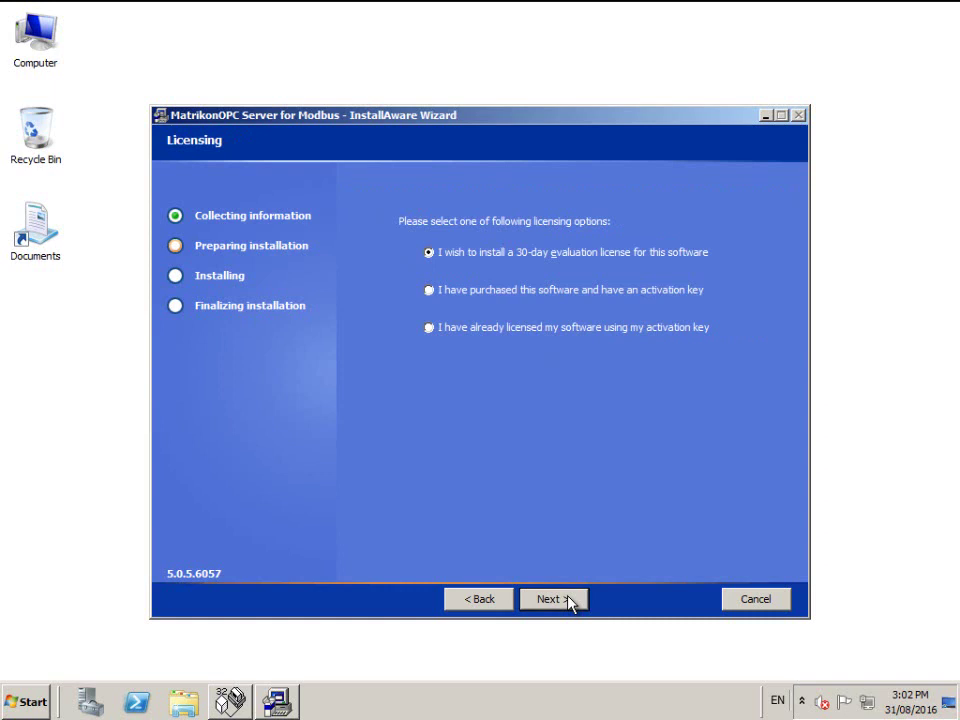
pyautogui.click(568, 599)
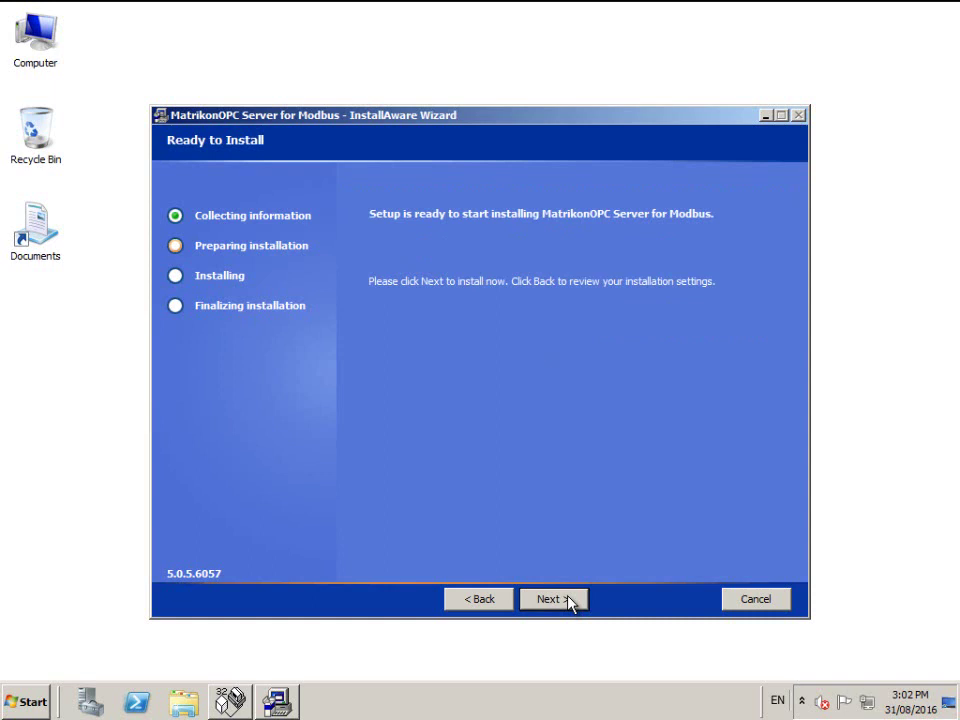
# Step: Run the installation and finish with Launch configuration panel left checked
pyautogui.click(568, 599)
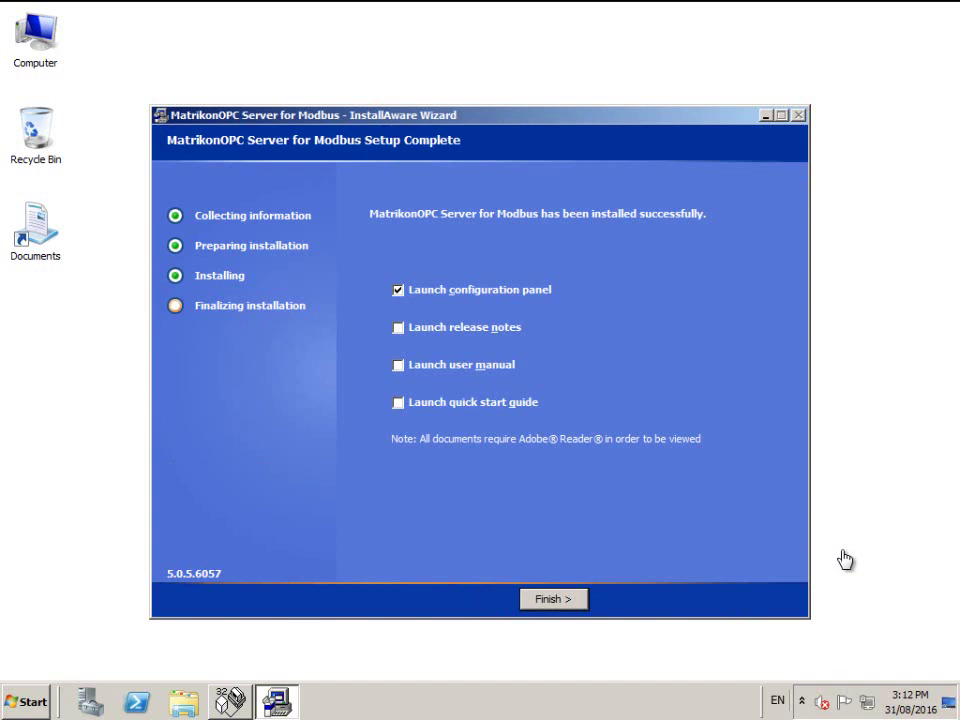
pyautogui.click(561, 604)
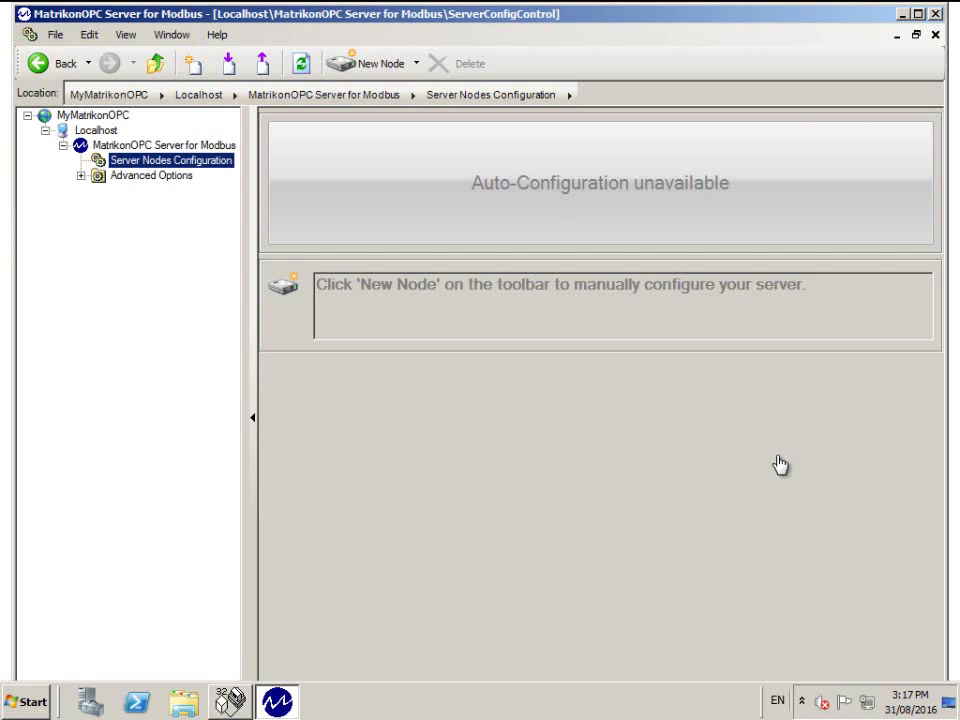
# Step: Maximize the configuration window and show the New Node type list
pyautogui.click(918, 15)
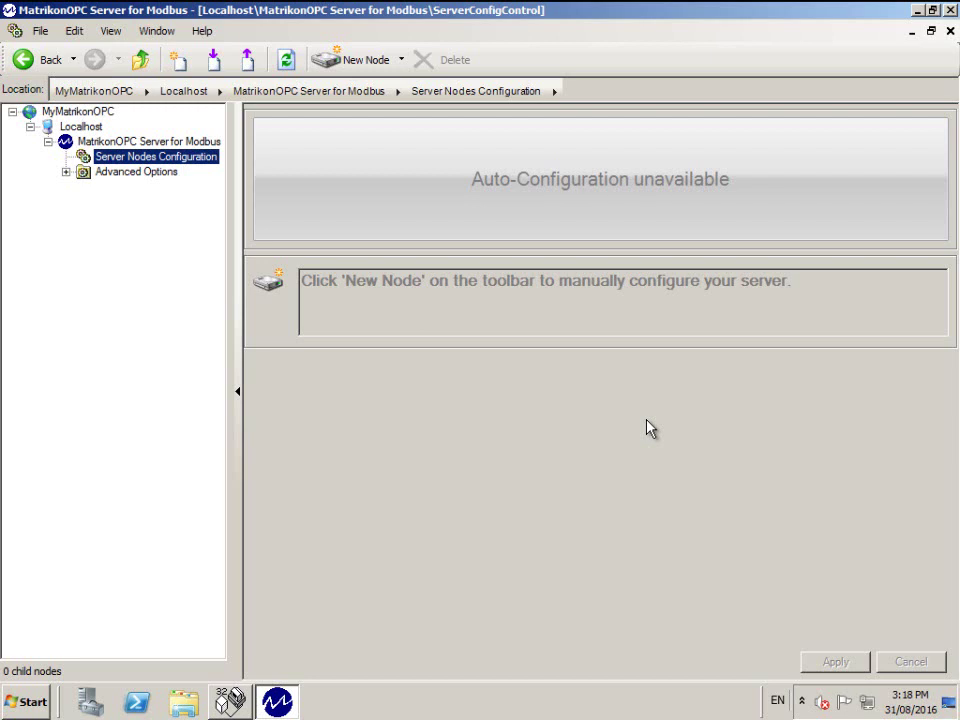
pyautogui.click(400, 60)
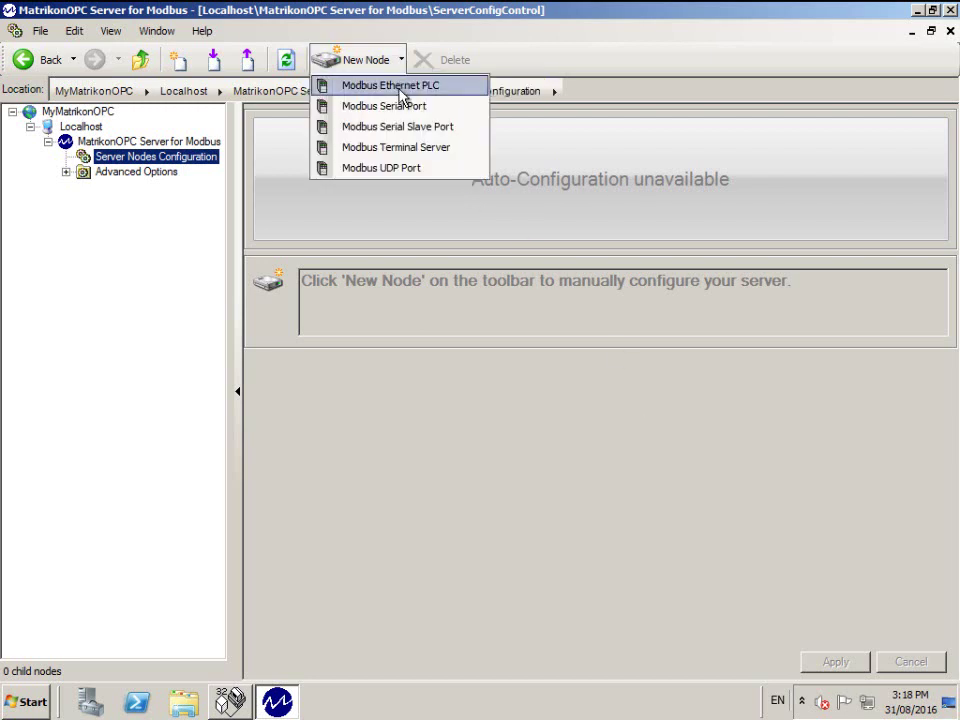
# Step: Add a Modbus Ethernet PLC node, defaulting to hostname localhost and port 502
pyautogui.click(403, 88)
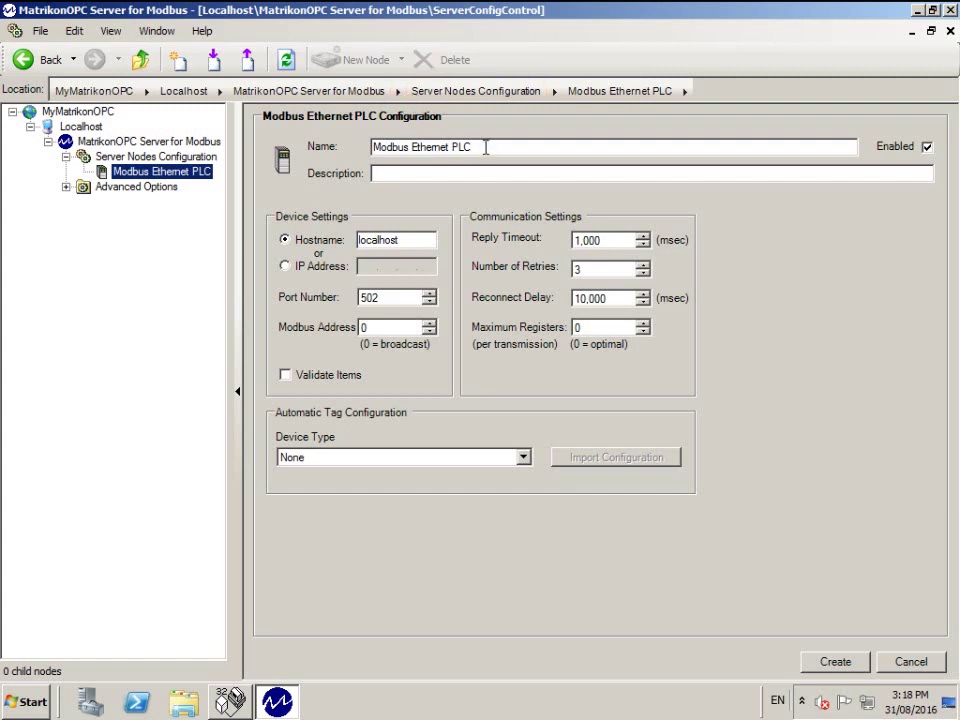
# Step: Name the PLC node SumpPump and set Modbus Address to 1, keeping port 502
pyautogui.moveTo(486, 148); pyautogui.dragTo(372, 148)
pyautogui.write('S')
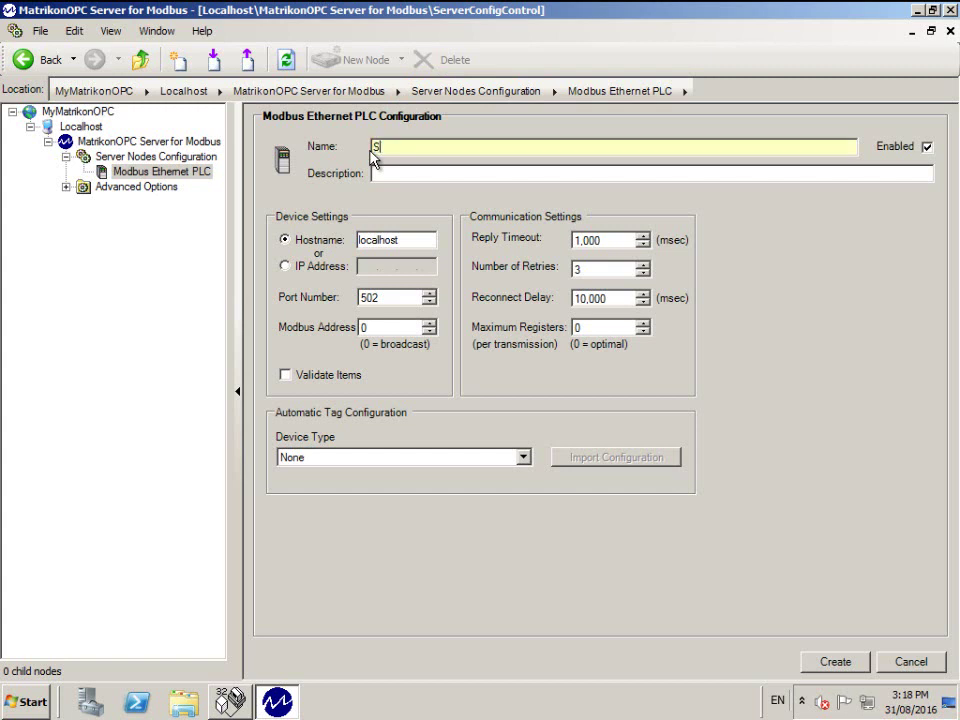
pyautogui.write('umpPump')
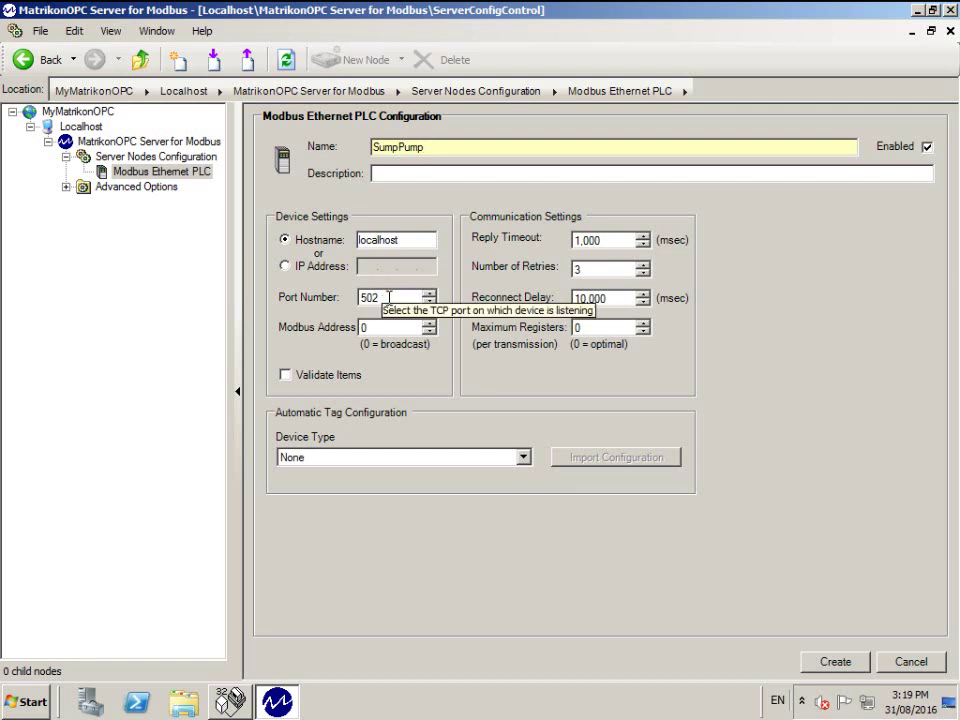
pyautogui.doubleClick(370, 298)
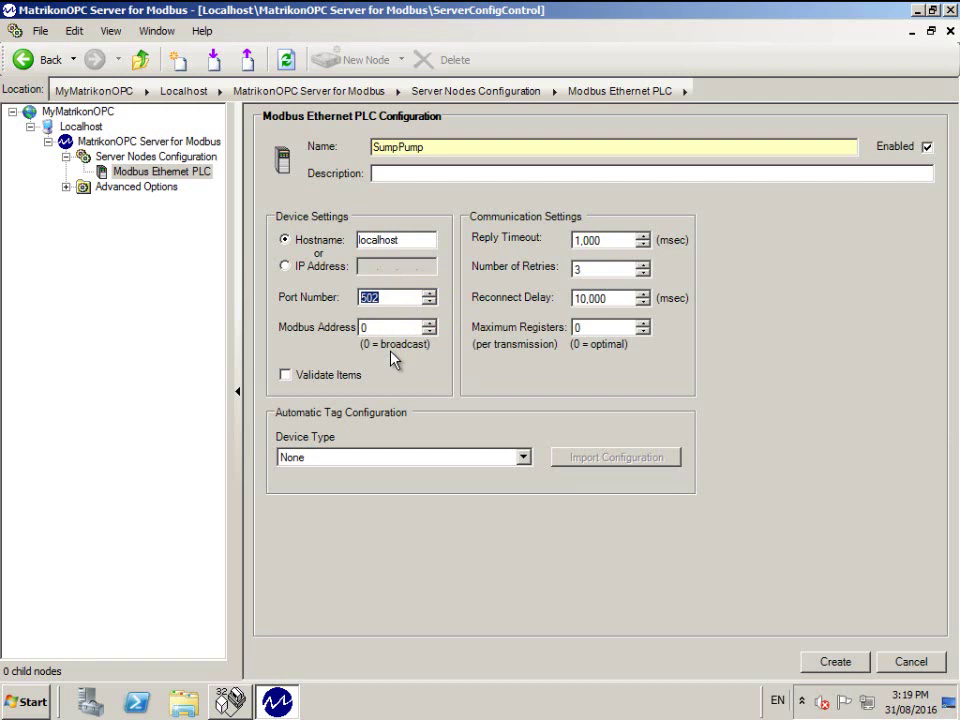
pyautogui.press('Tab')
pyautogui.write('1')
# Step: Enable Validate Items, keep device type None, create the SumpPump node, then close the window
pyautogui.click(286, 376)
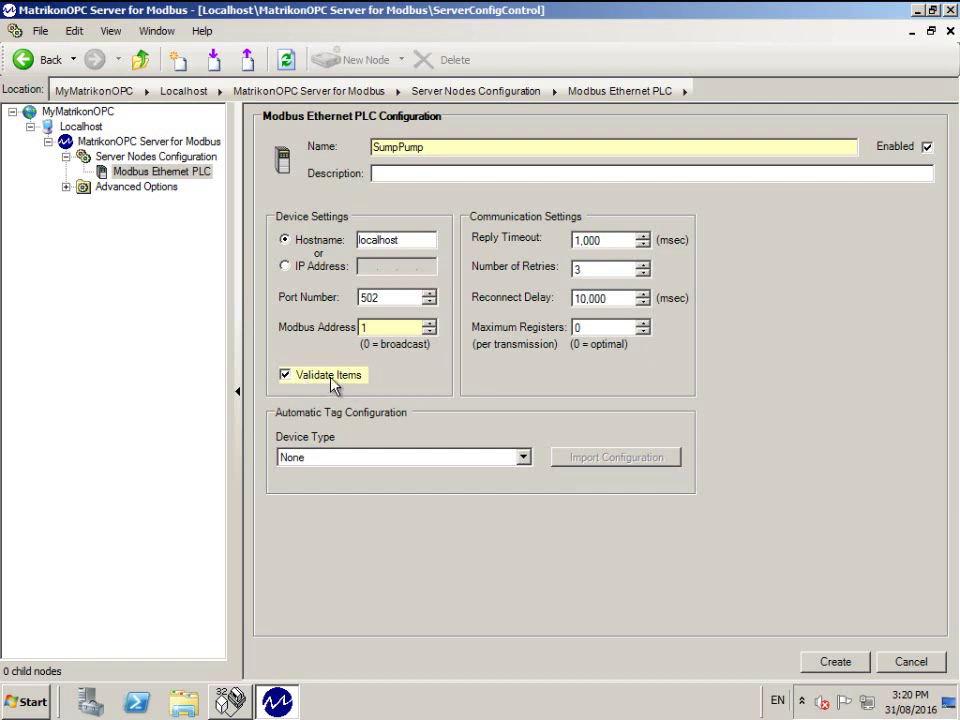
pyautogui.click(521, 458)
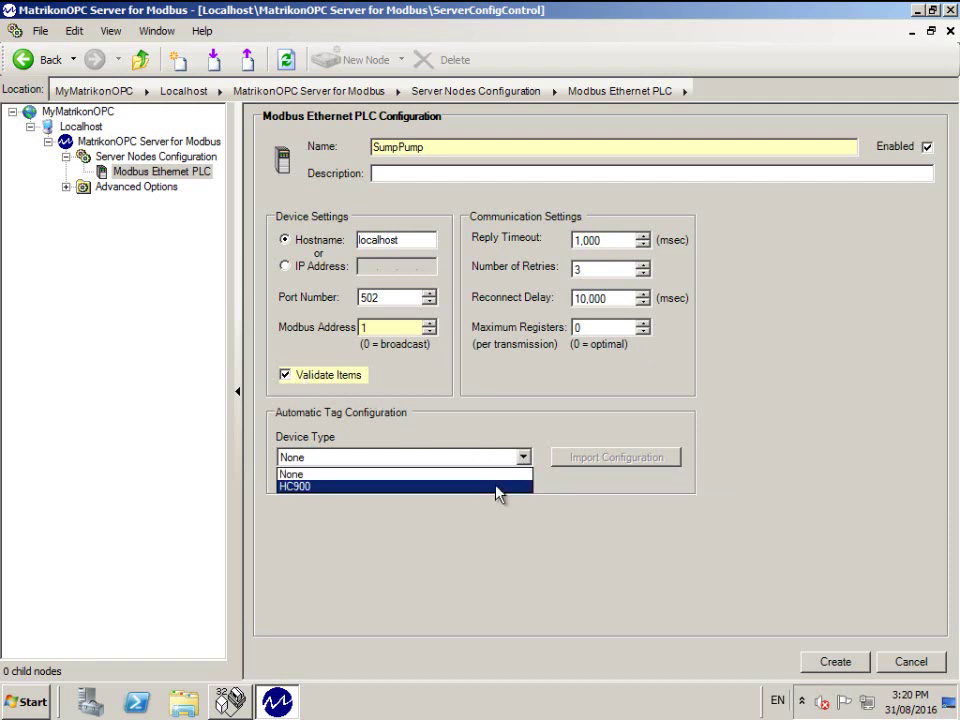
pyautogui.click(497, 475)
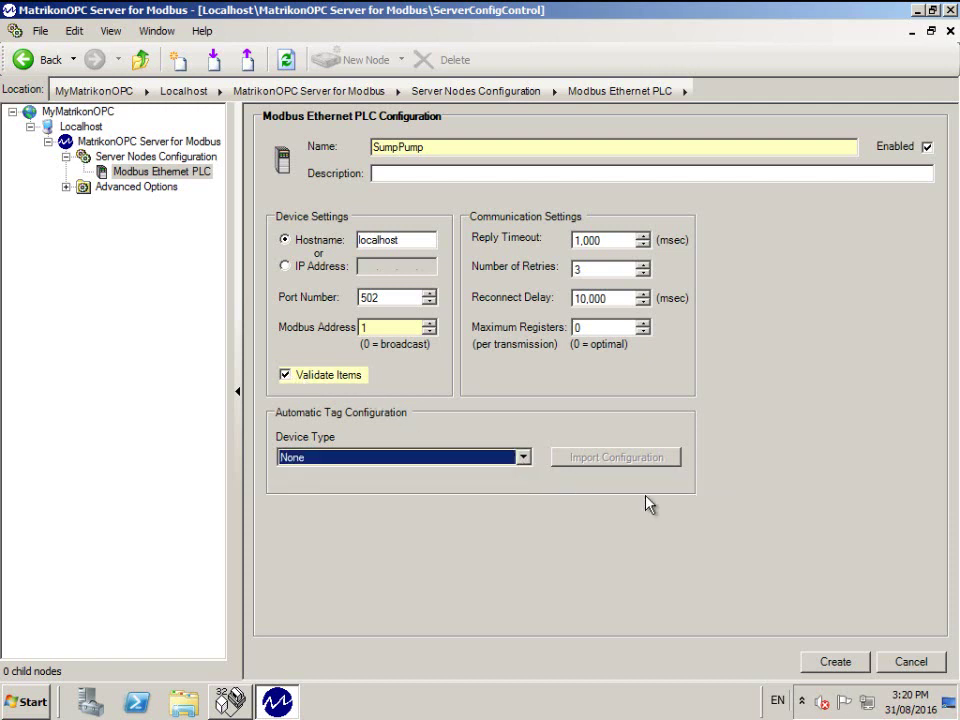
pyautogui.click(833, 662)
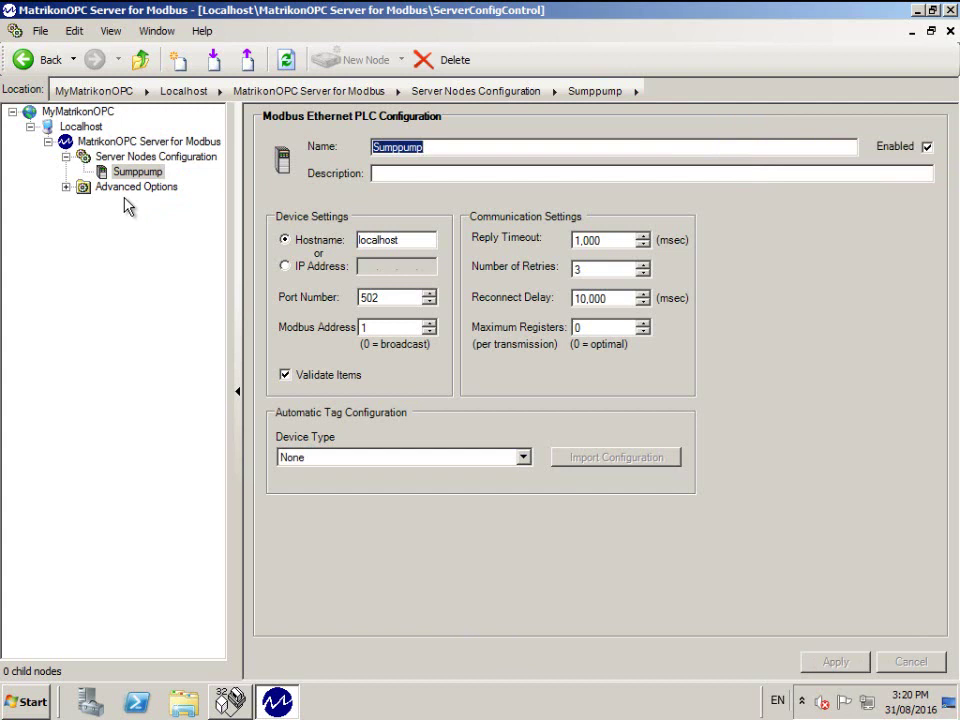
pyautogui.click(950, 12)
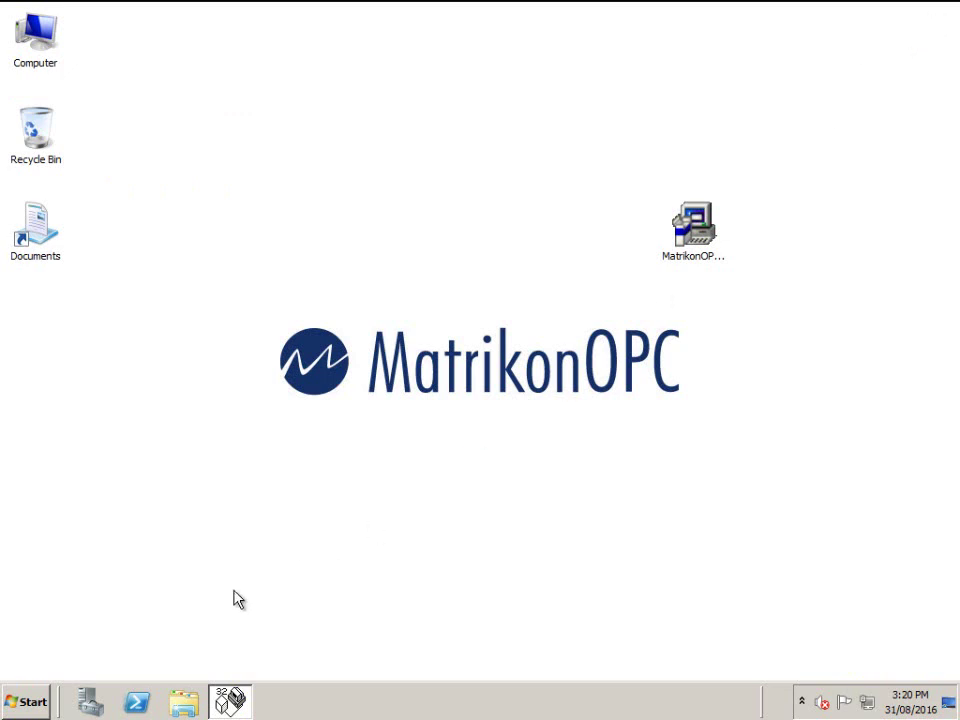
# Step: Launch MatrikonOPC Explorer from Start > All Programs > MatrikonOPC > Explorer
pyautogui.click(23, 703)
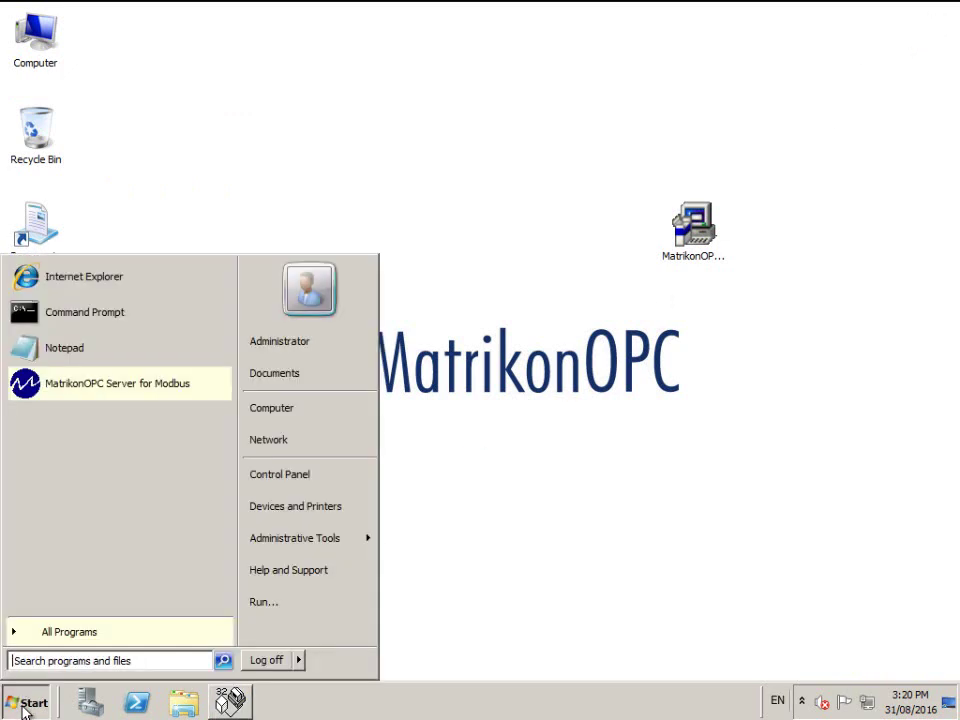
pyautogui.click(81, 634)
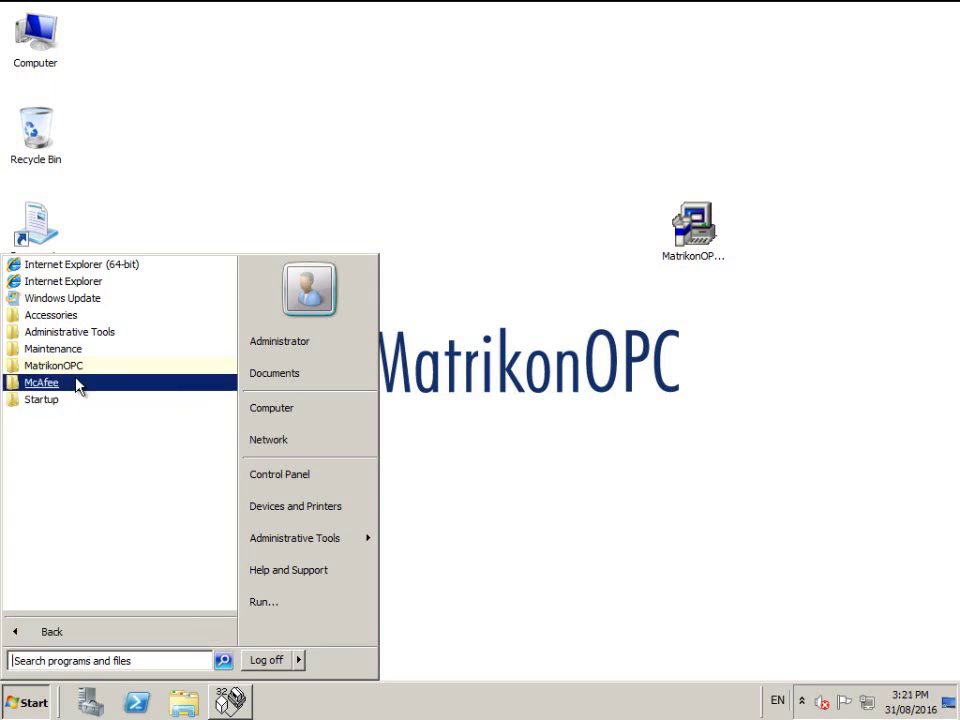
pyautogui.click(75, 368)
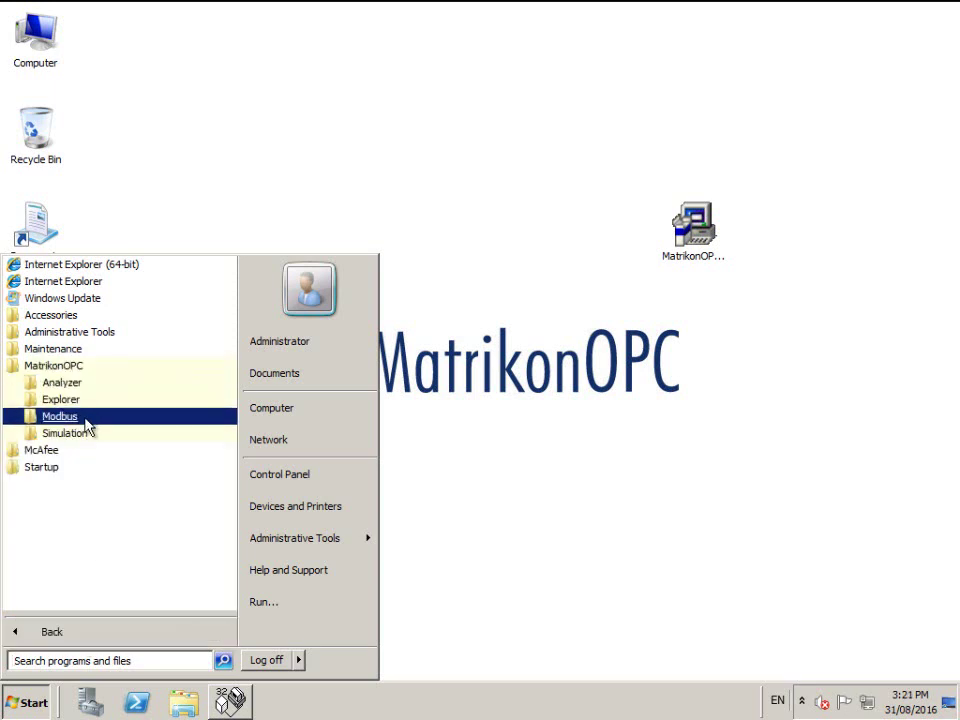
pyautogui.click(85, 400)
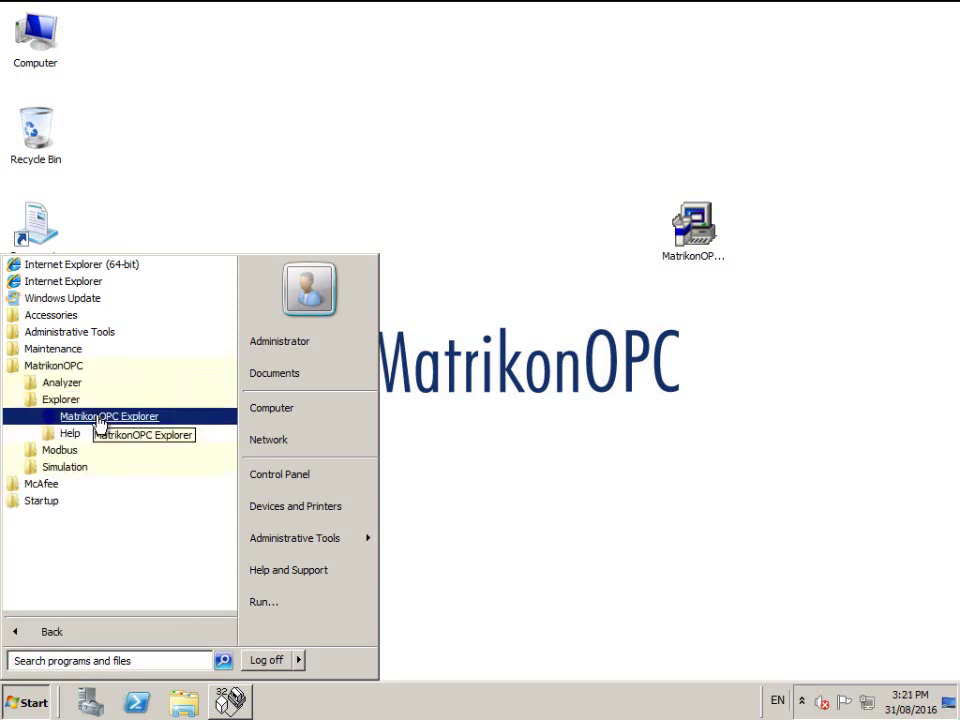
pyautogui.click(101, 417)
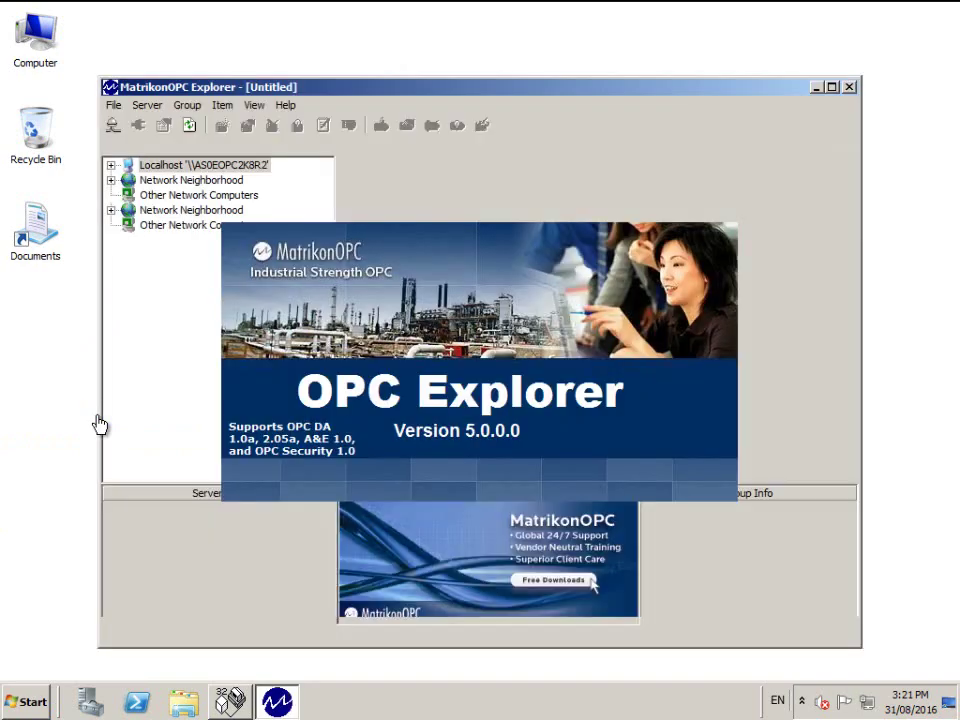
# Step: Maximize Explorer, connect to Matrikon.OPC.Modbus.1, and open Group0's tag entry dialog
pyautogui.click(832, 88)
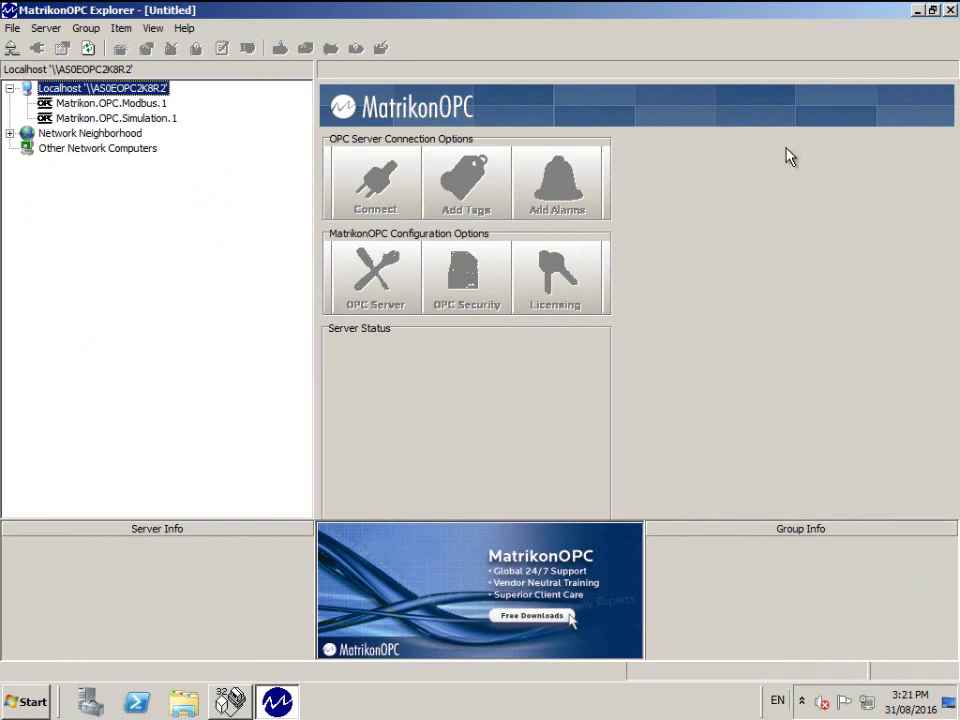
pyautogui.click(140, 103)
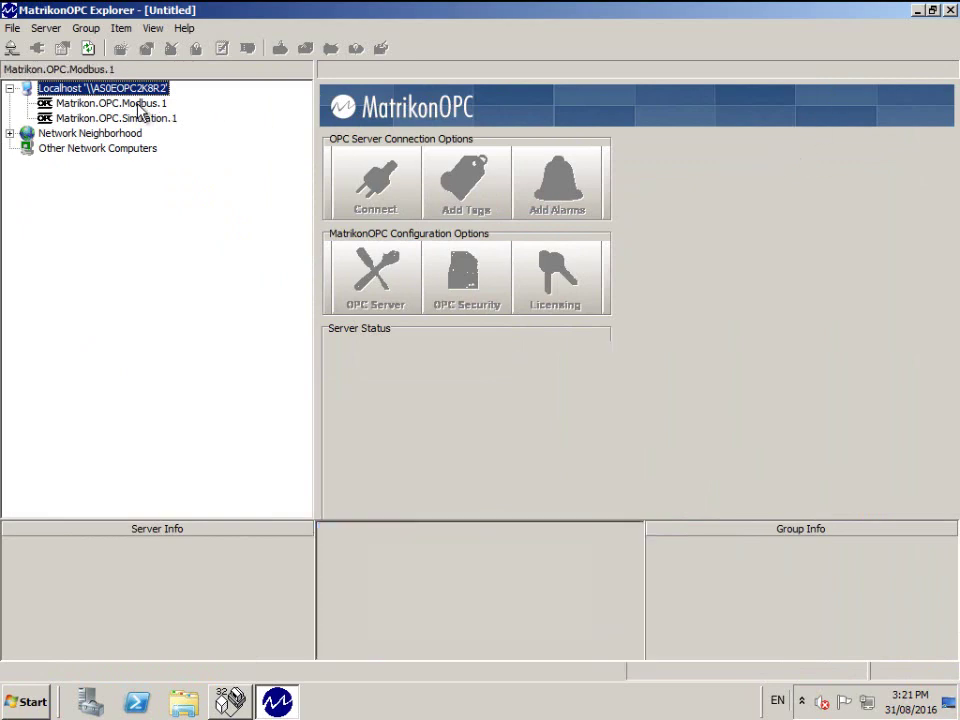
pyautogui.click(370, 175)
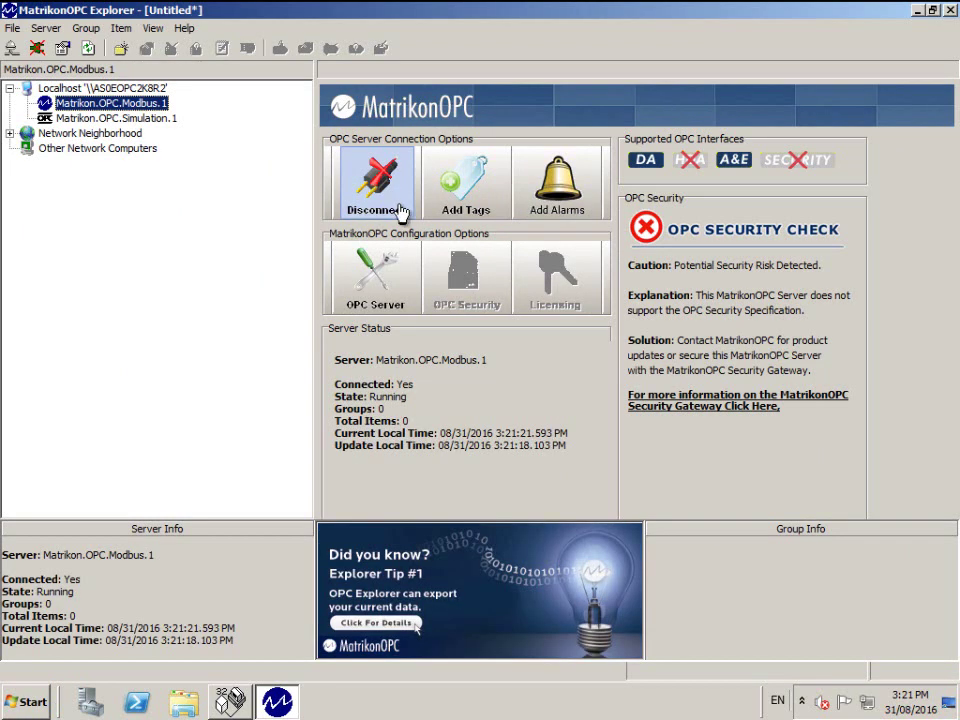
pyautogui.click(474, 208)
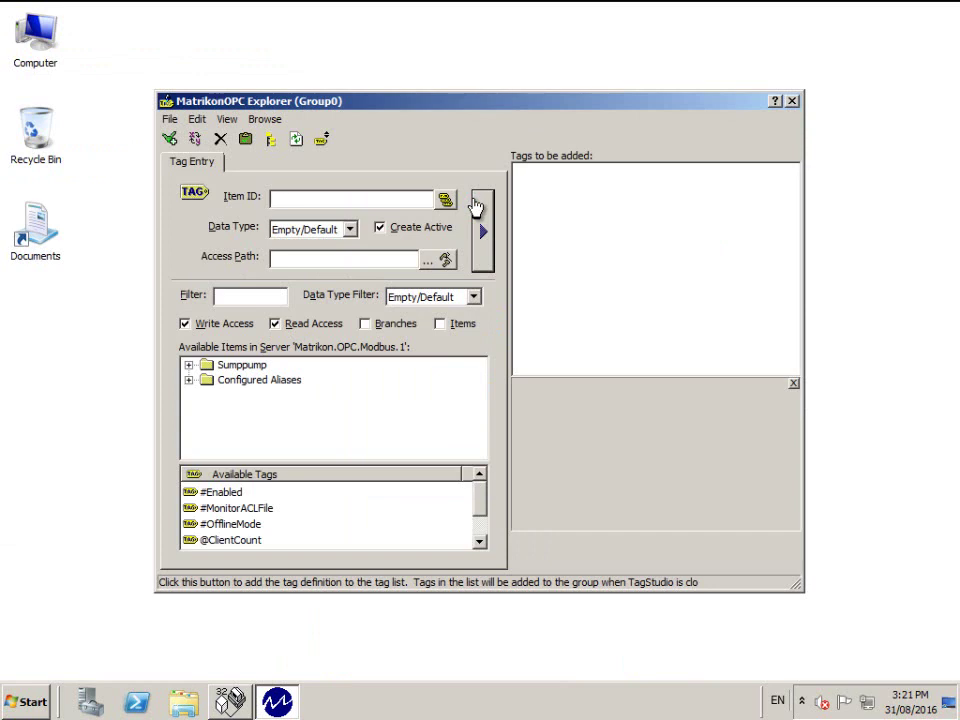
# Step: Pick Sumppump folder 0's '1-65536, or PLC limit' tag and select its range in Item ID
pyautogui.click(189, 366)
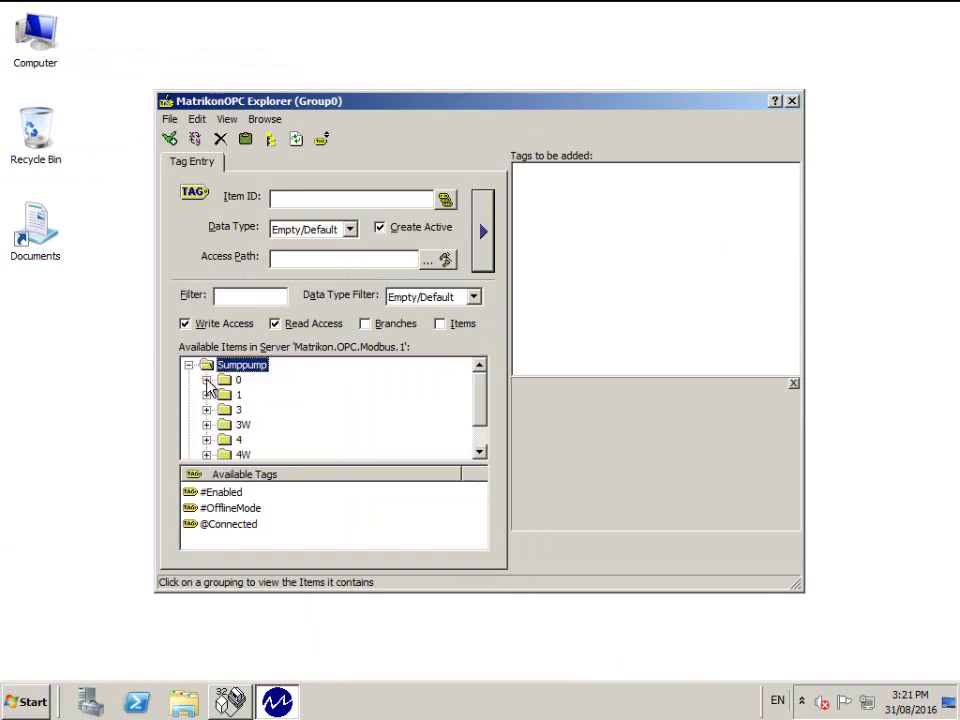
pyautogui.click(208, 381)
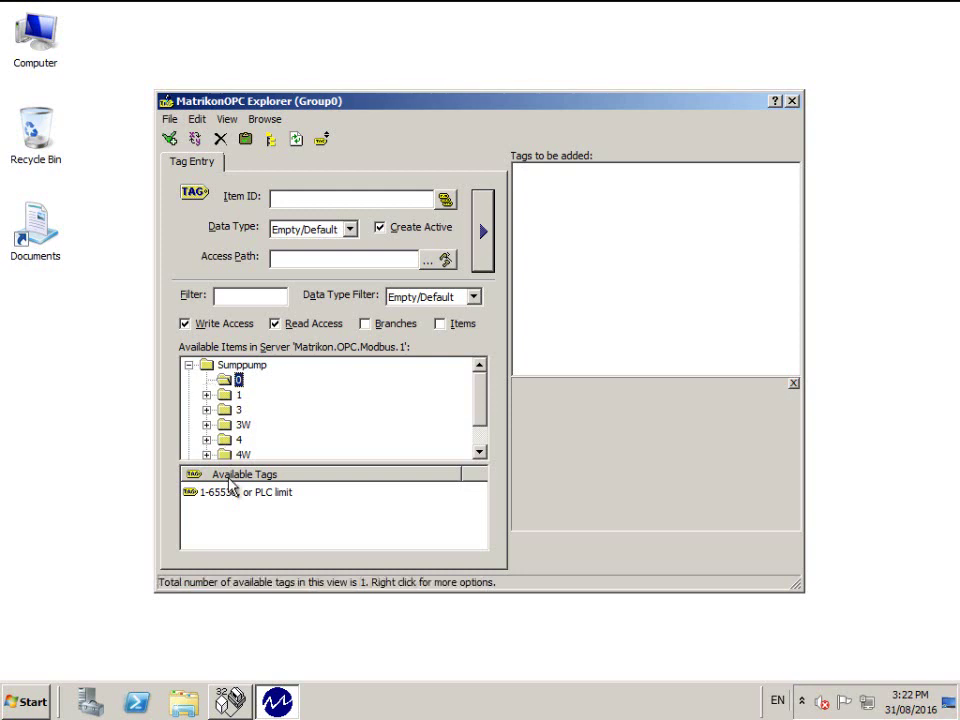
pyautogui.click(238, 505)
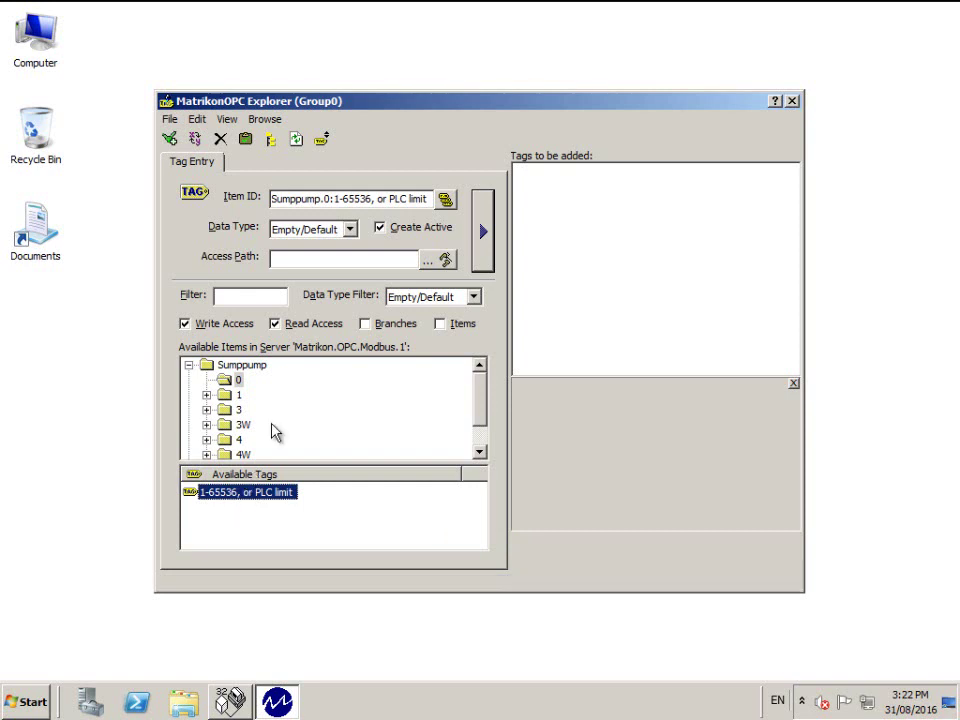
pyautogui.click(334, 199)
pyautogui.moveTo(334, 199); pyautogui.dragTo(440, 199)
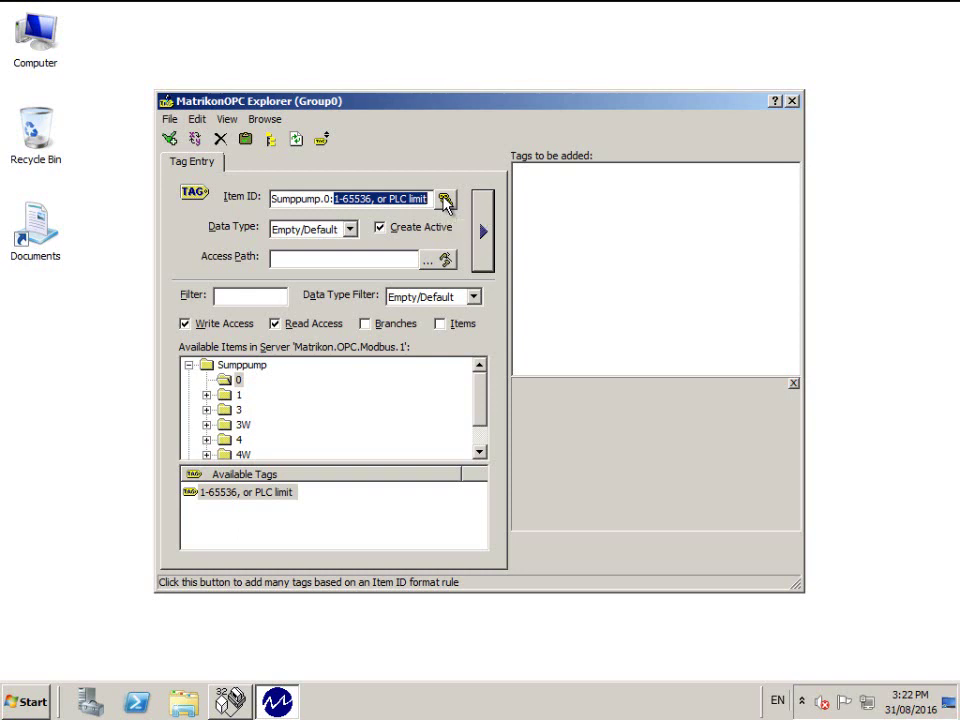
# Step: Replace the range placeholder so the Item ID reads Sumppump.0:1, then queue it for adding
pyautogui.press('Delete')
pyautogui.write('1')
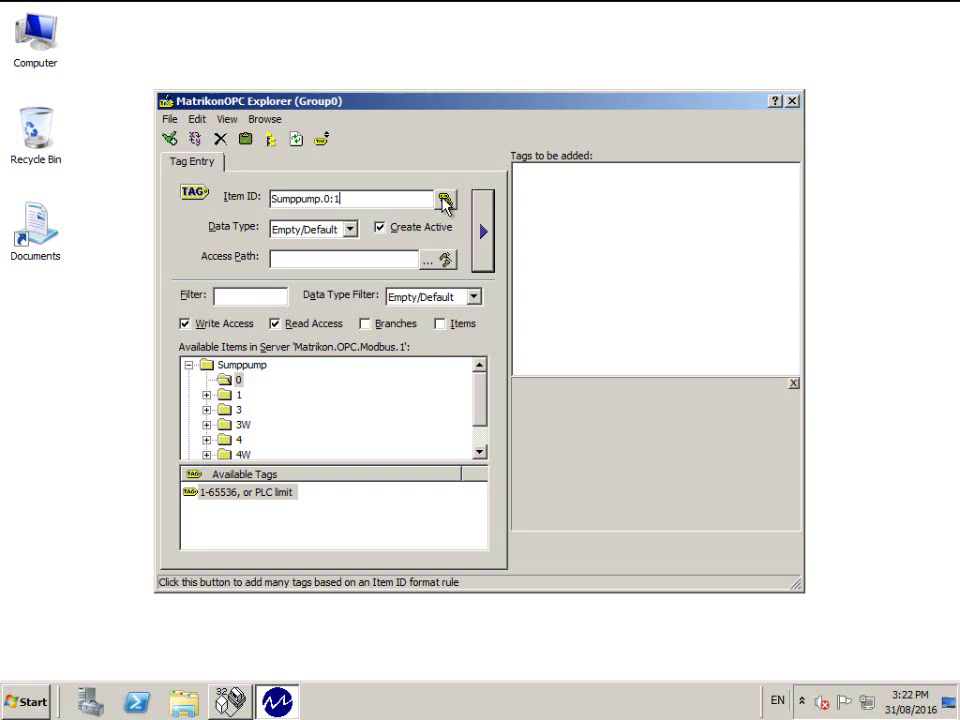
pyautogui.click(488, 235)
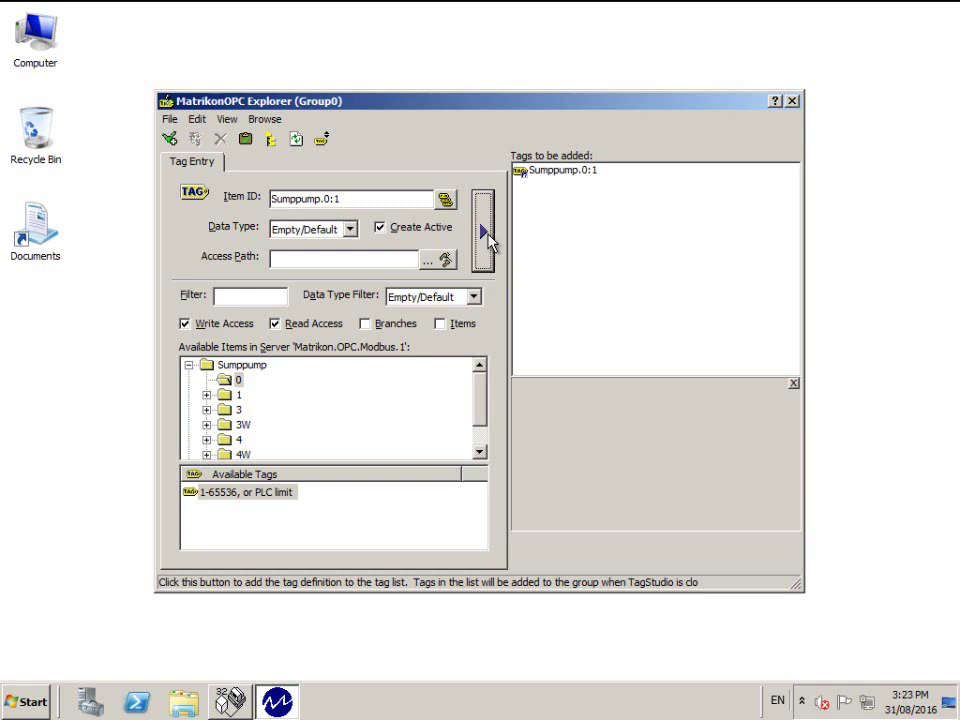
# Step: Add Sumppump.0:1 to Group0 and autofit the Quality, Timestamp and Item ID columns
pyautogui.click(175, 143)
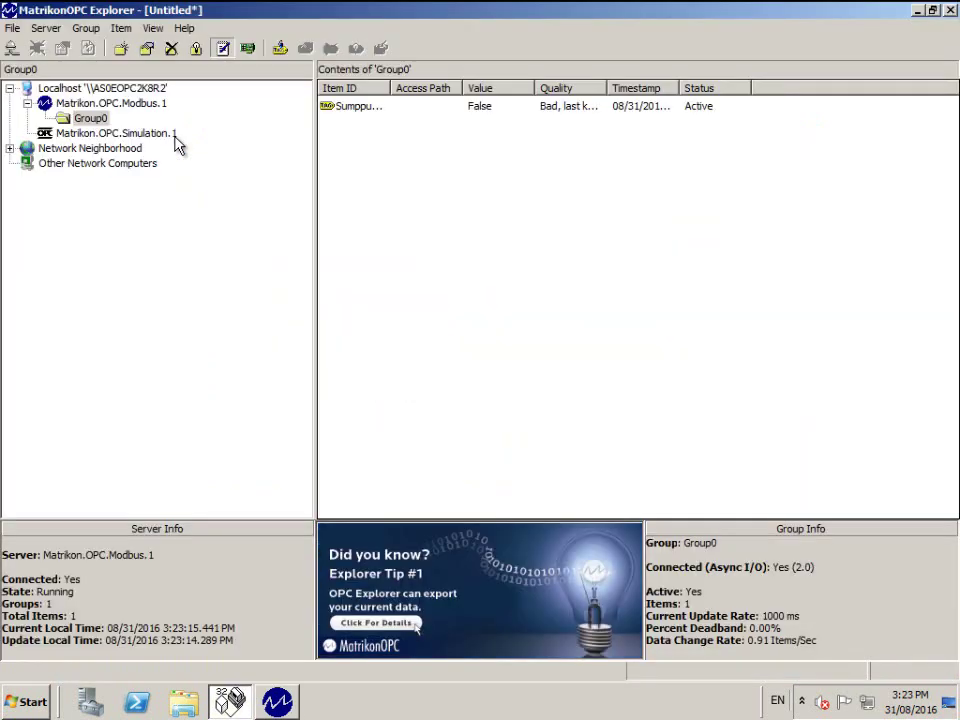
pyautogui.doubleClick(608, 86)
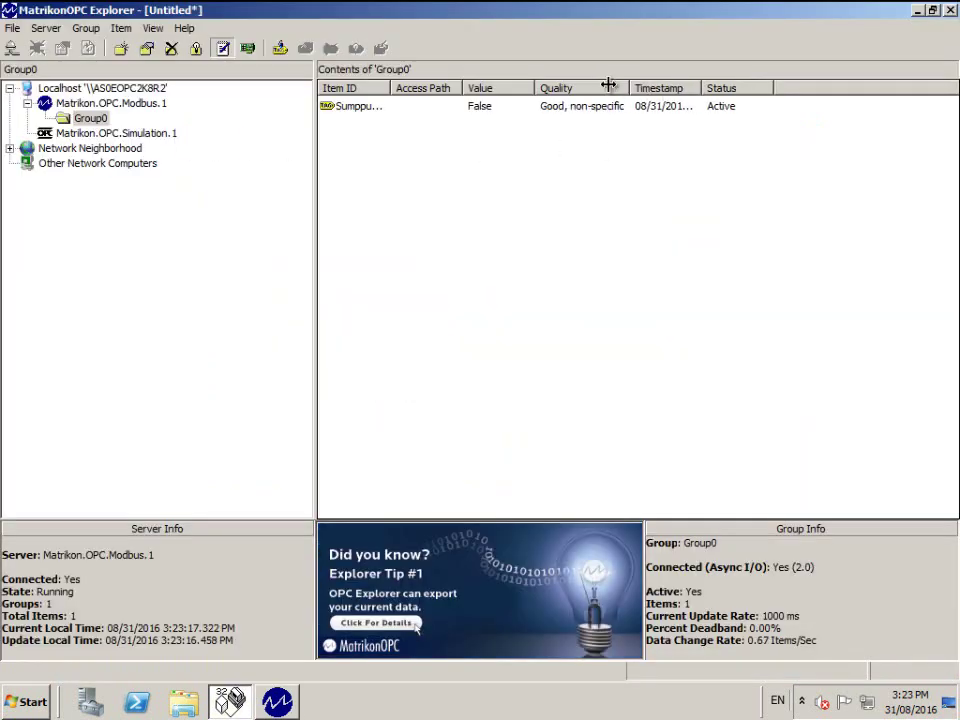
pyautogui.doubleClick(703, 86)
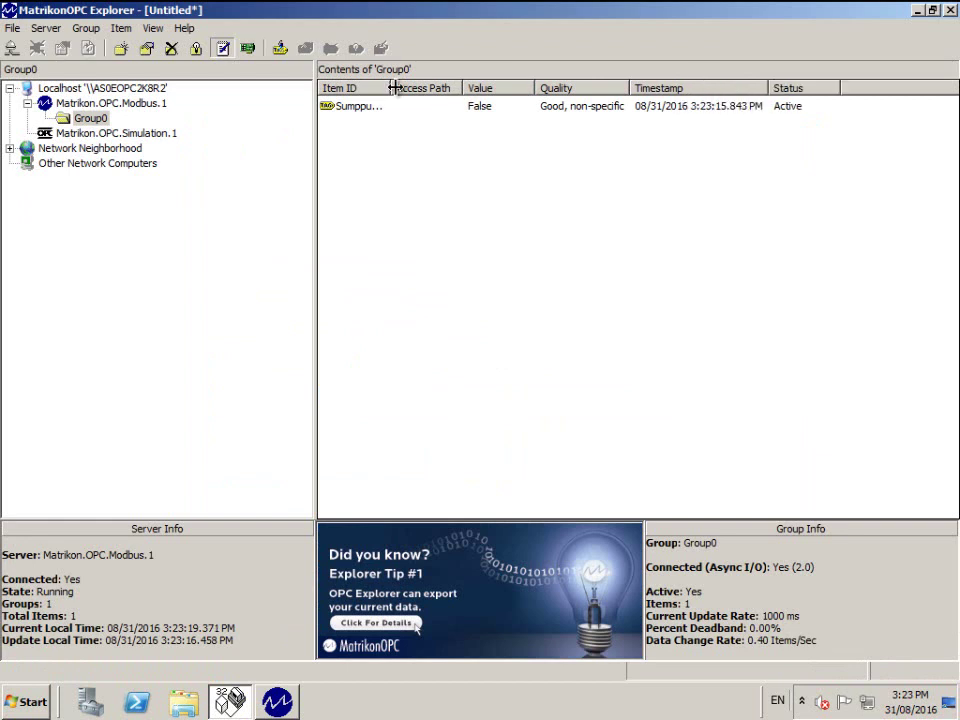
pyautogui.doubleClick(395, 87)
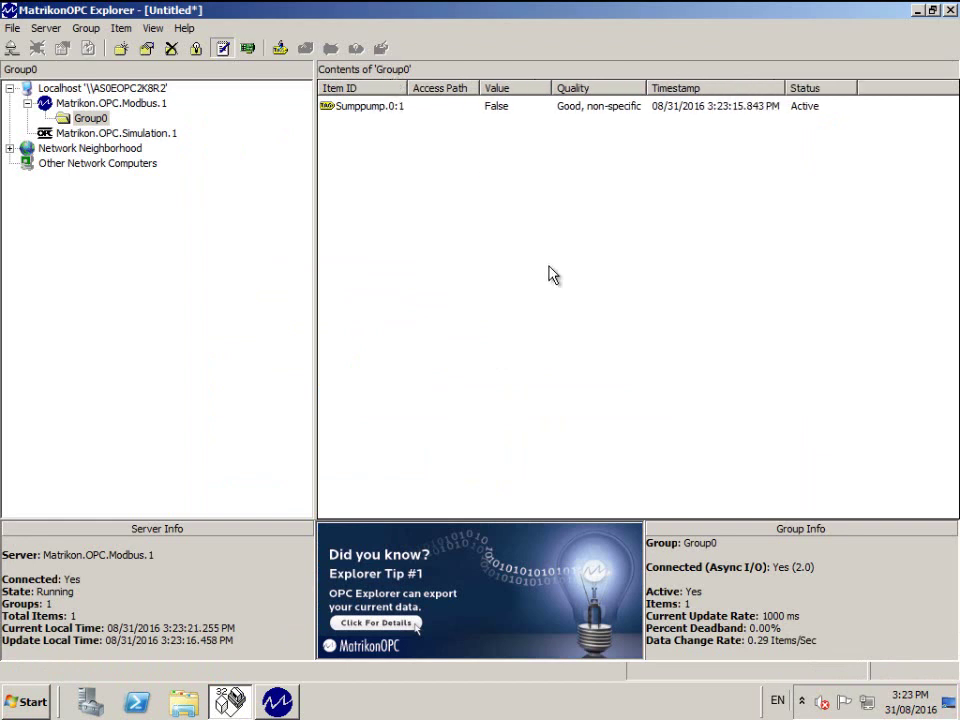